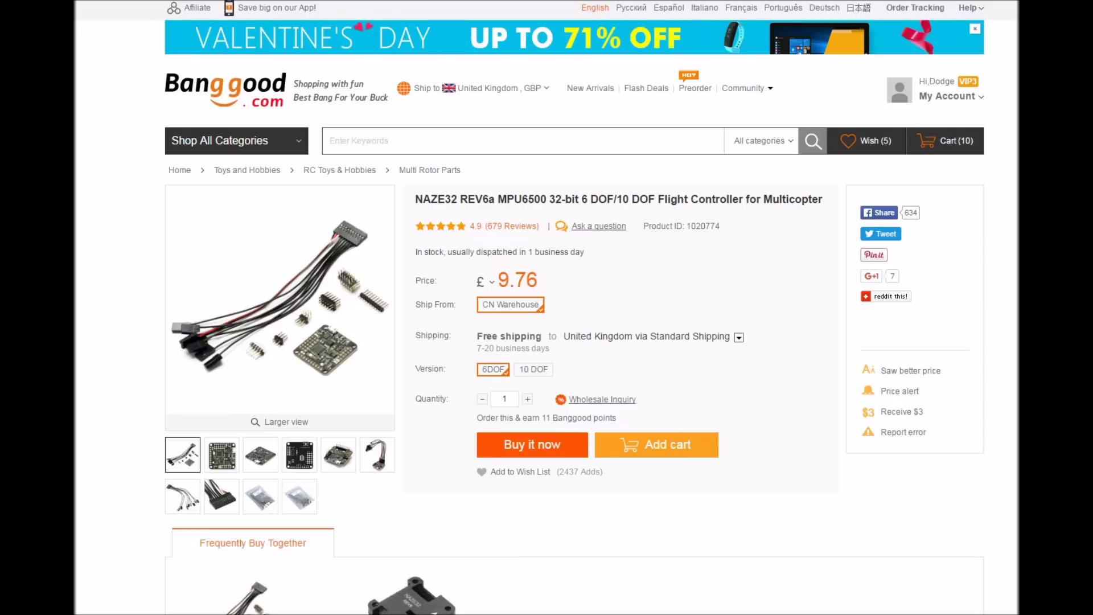
Scroll the NAZE32 REV6a listing past the photos to its Specification and Package included text.
scroll(574, 308, "down", 12)
scroll(574, 308, "down", 8)
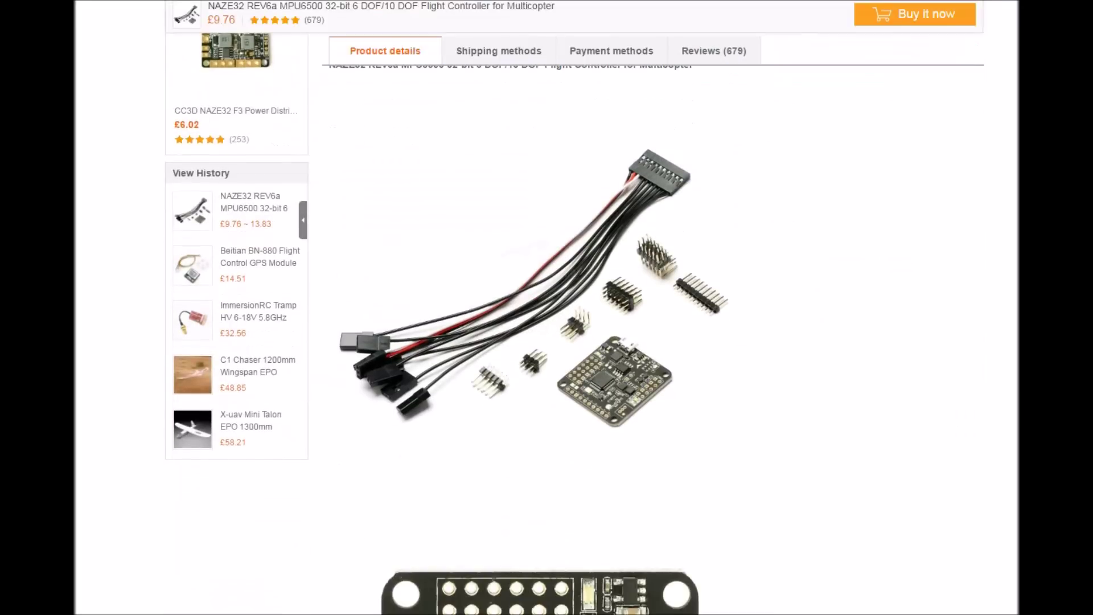
scroll(574, 307, "down", 6)
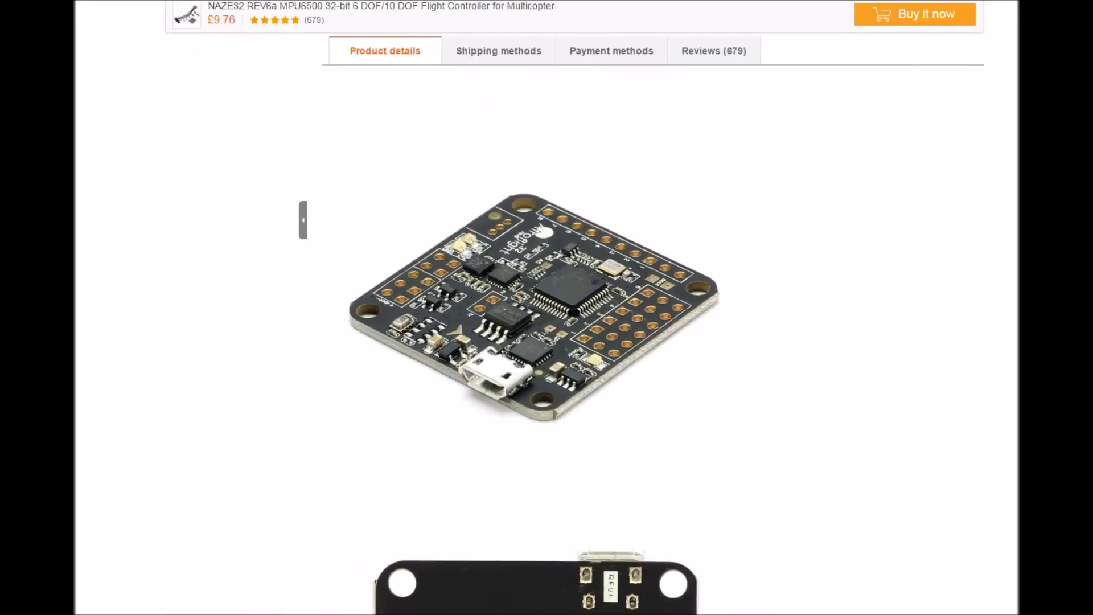
scroll(574, 307, "down", 12)
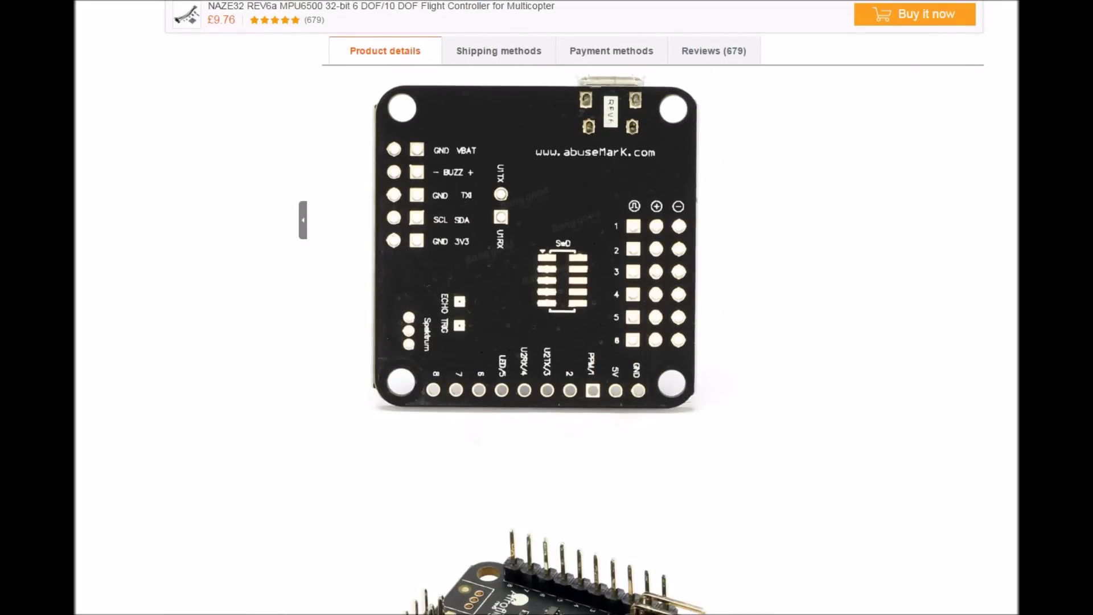
scroll(574, 307, "down", 15)
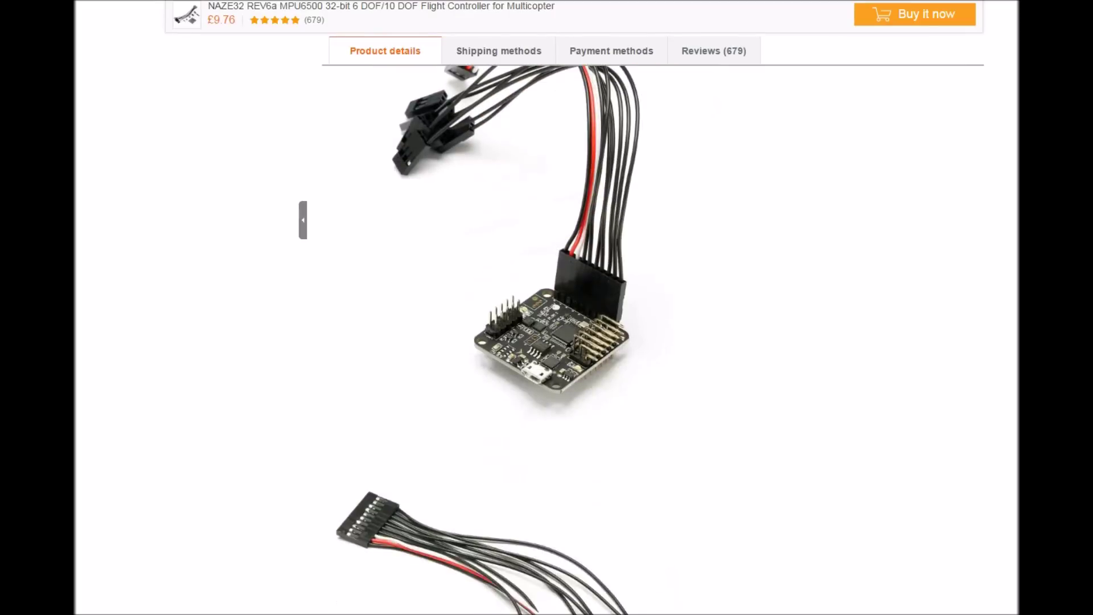
scroll(574, 307, "down", 11)
scroll(574, 307, "up", 2)
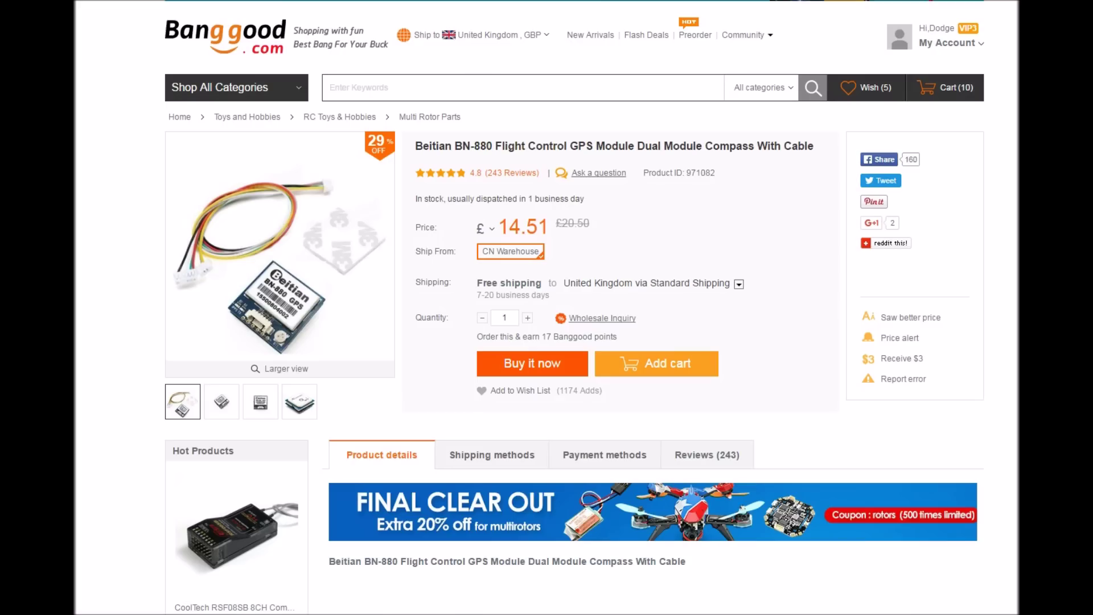
Browse the BN-880 GPS listing past the pinout and compass diagram to its Description and Package list.
left_click(451, 151)
left_click(512, 227)
scroll(575, 307, "down", 15)
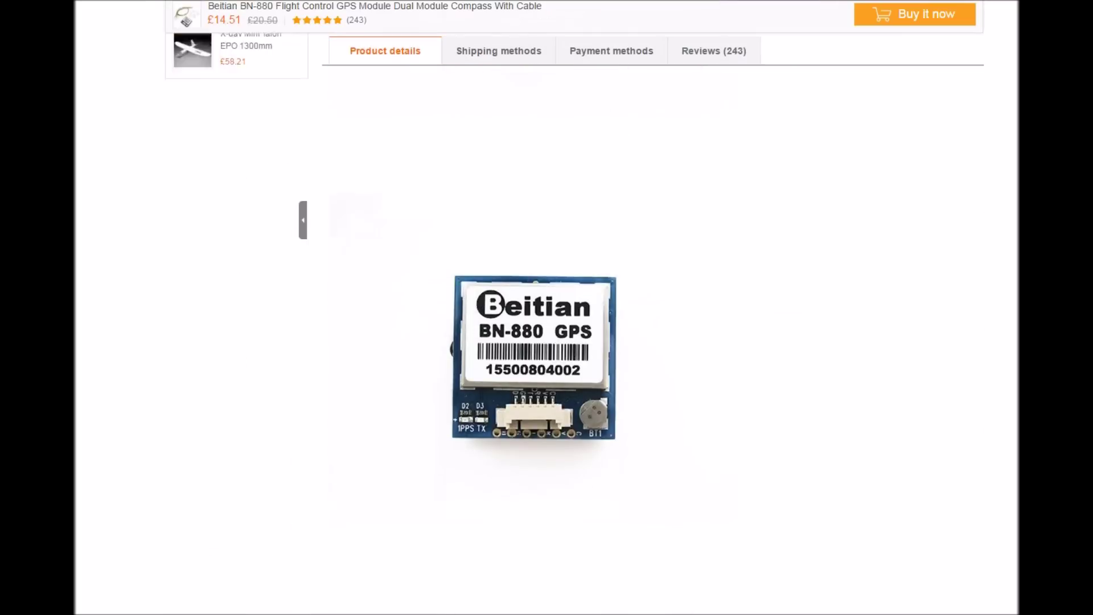
scroll(539, 340, "down", 7)
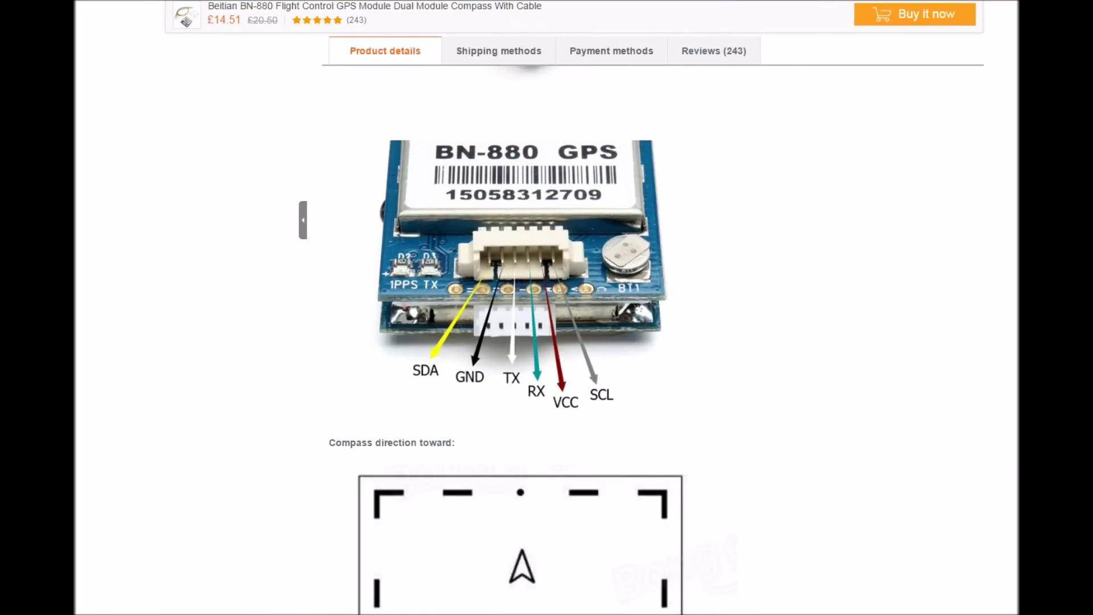
scroll(506, 340, "down", 7)
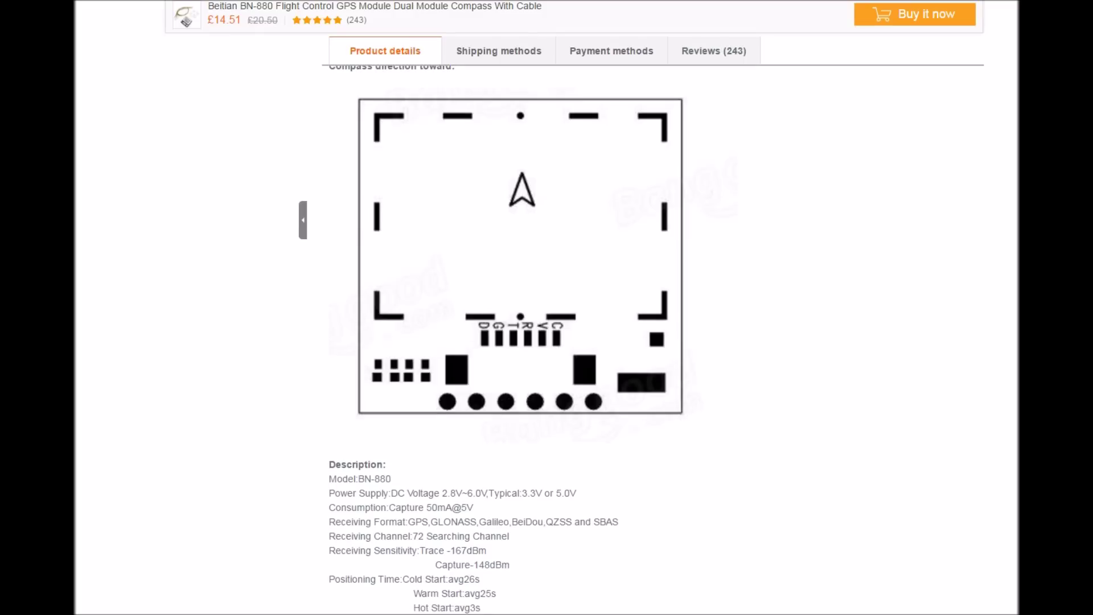
scroll(506, 340, "down", 6)
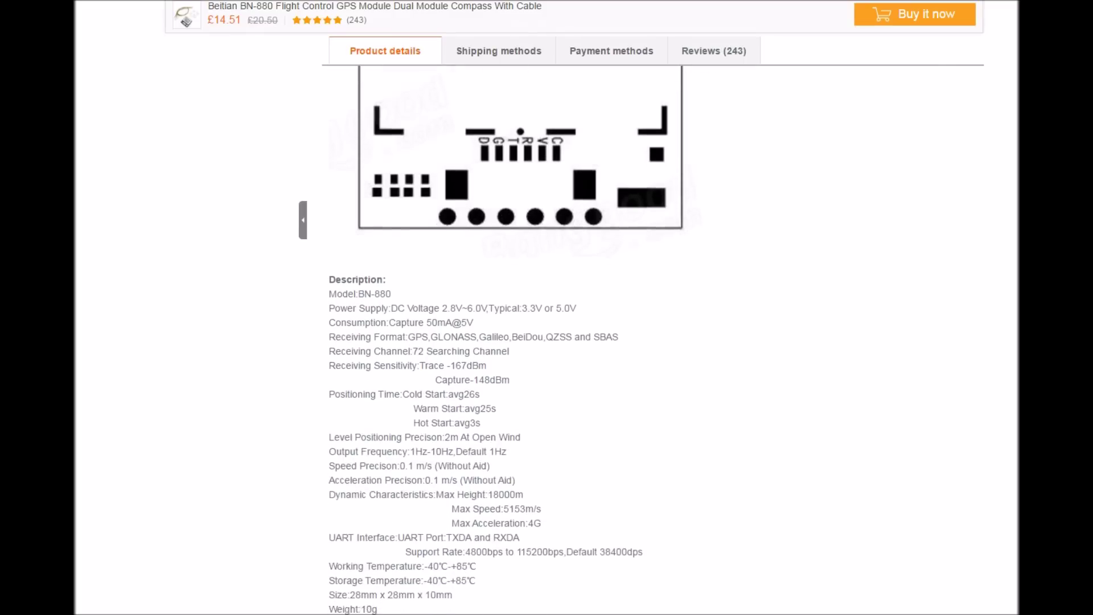
scroll(653, 340, "down", 3)
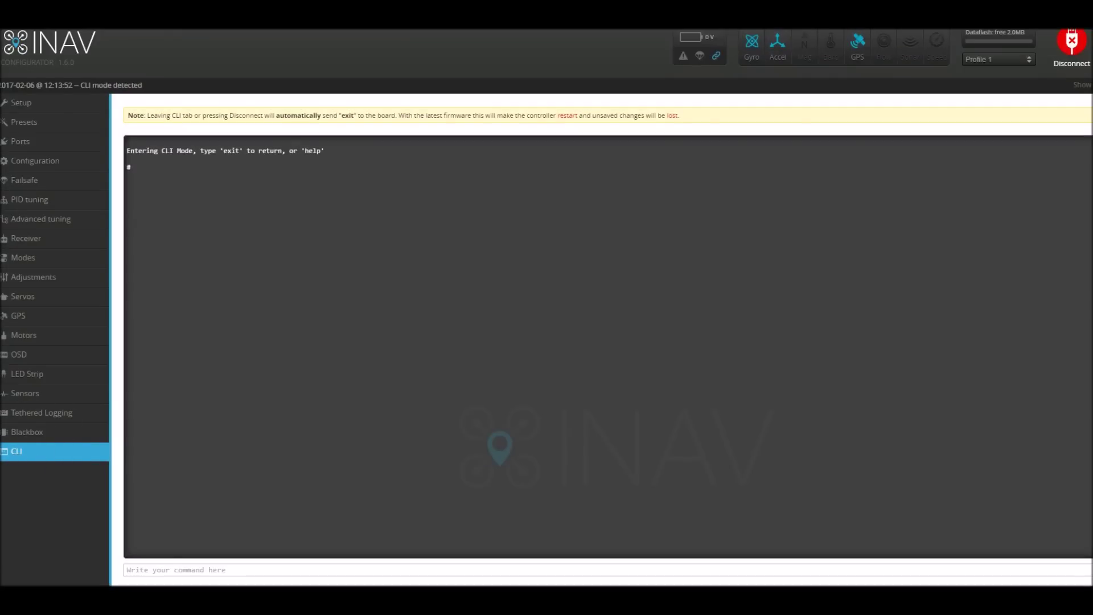
Run 'feature GPS' in the CLI, then 'Save' to store it and reboot the board.
left_click(159, 570)
type("feature GPS")
key("Return")
type("Save")
key("Return")
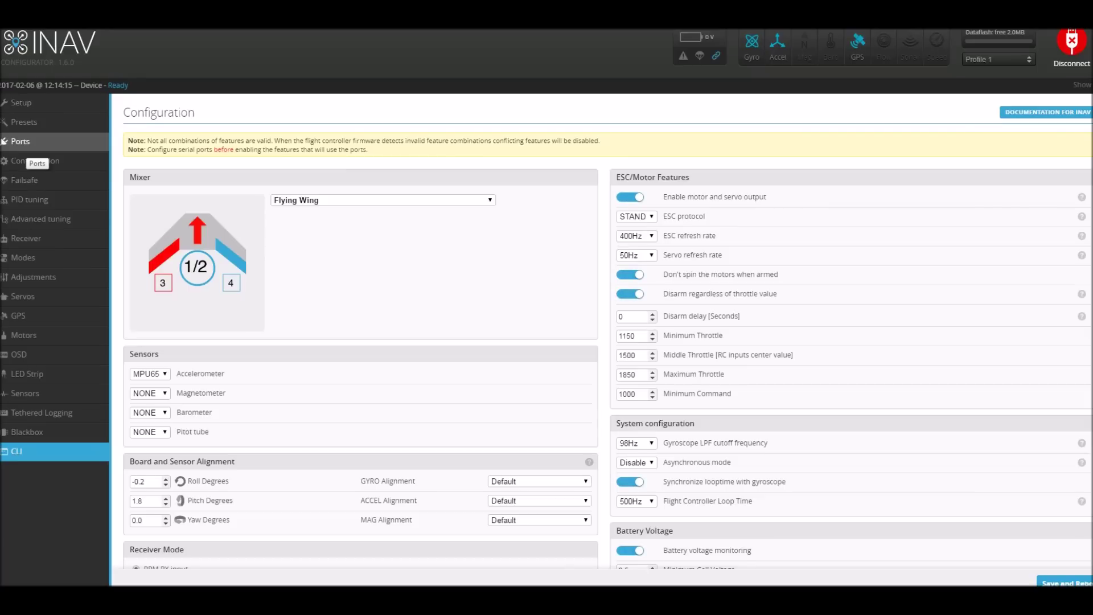
Keep GPS on UART2 at 57600 baud in Ports, then save and reboot.
left_click(26, 143)
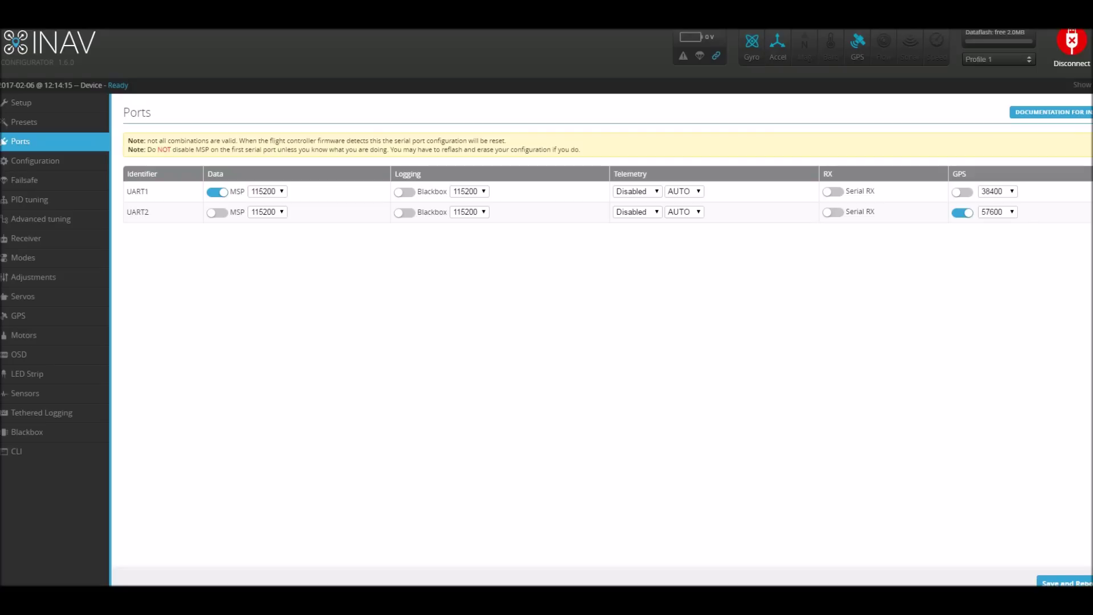
left_click(1064, 582)
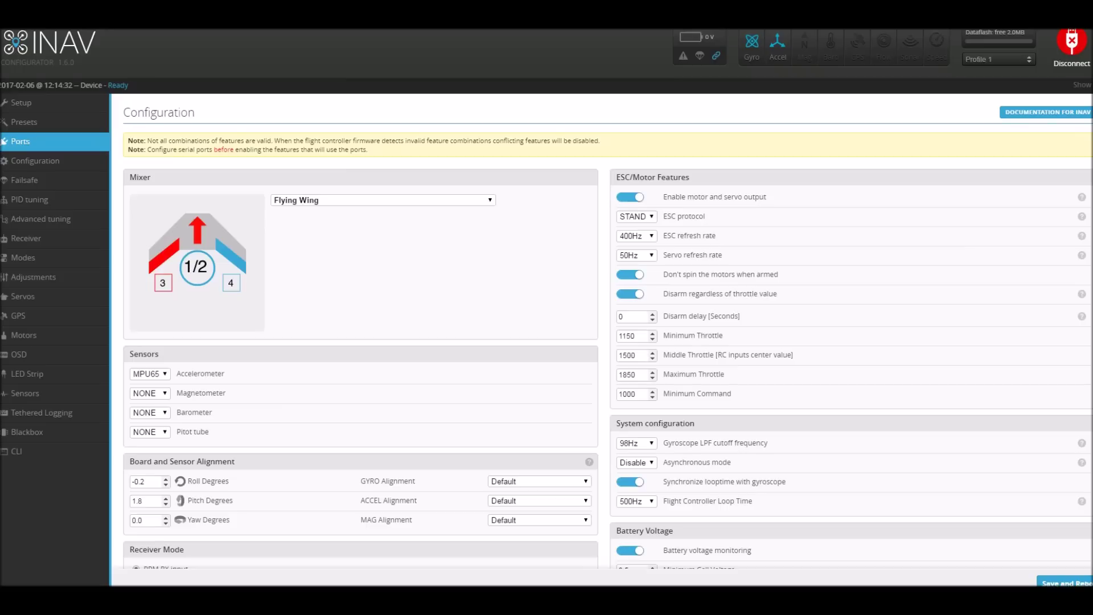
Confirm the GPS toggle is on with the UBLOX protocol in Configuration, then save and reboot.
left_click(31, 162)
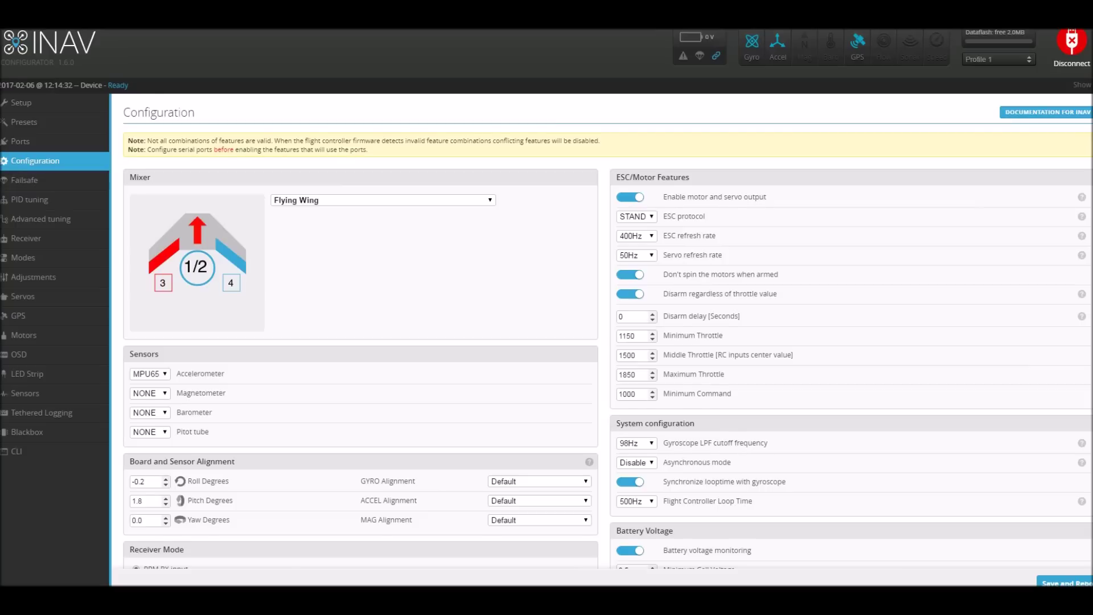
scroll(608, 330, "down", 10)
left_click(131, 246)
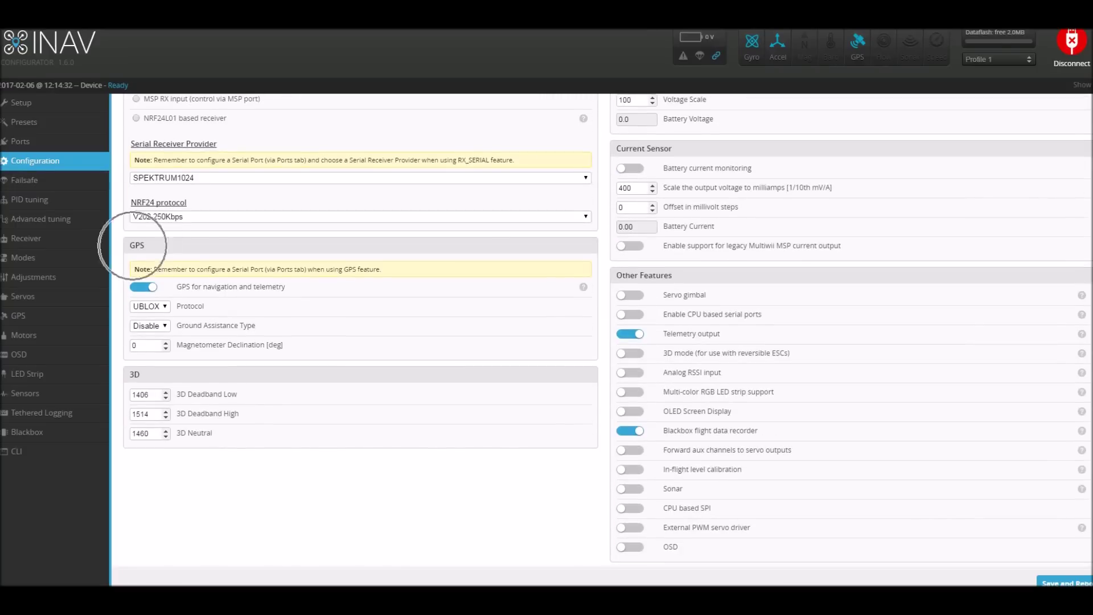
left_click(147, 285)
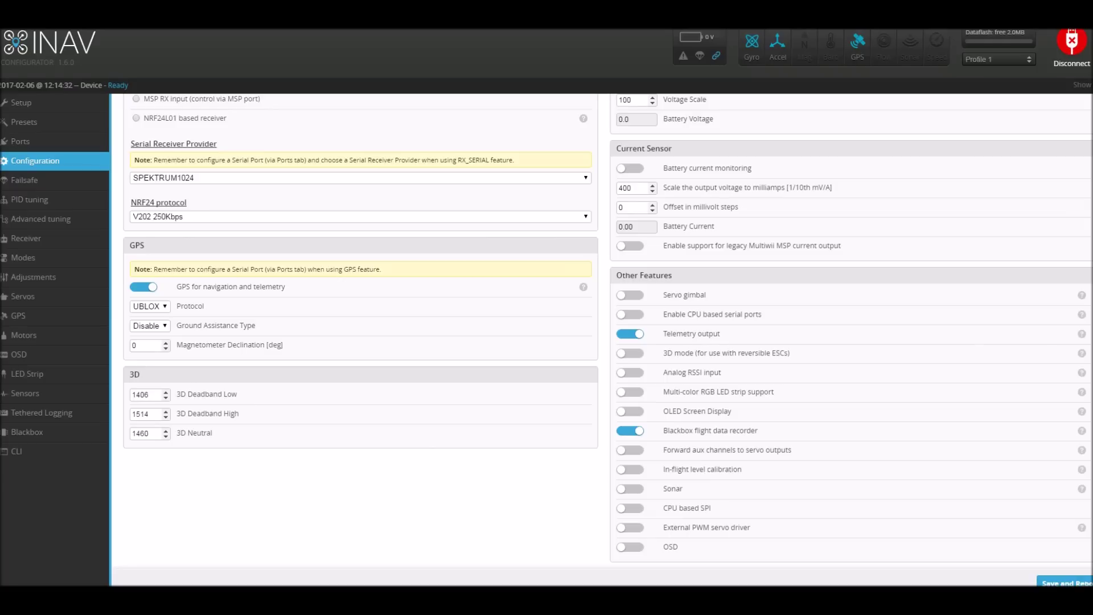
left_click(1064, 582)
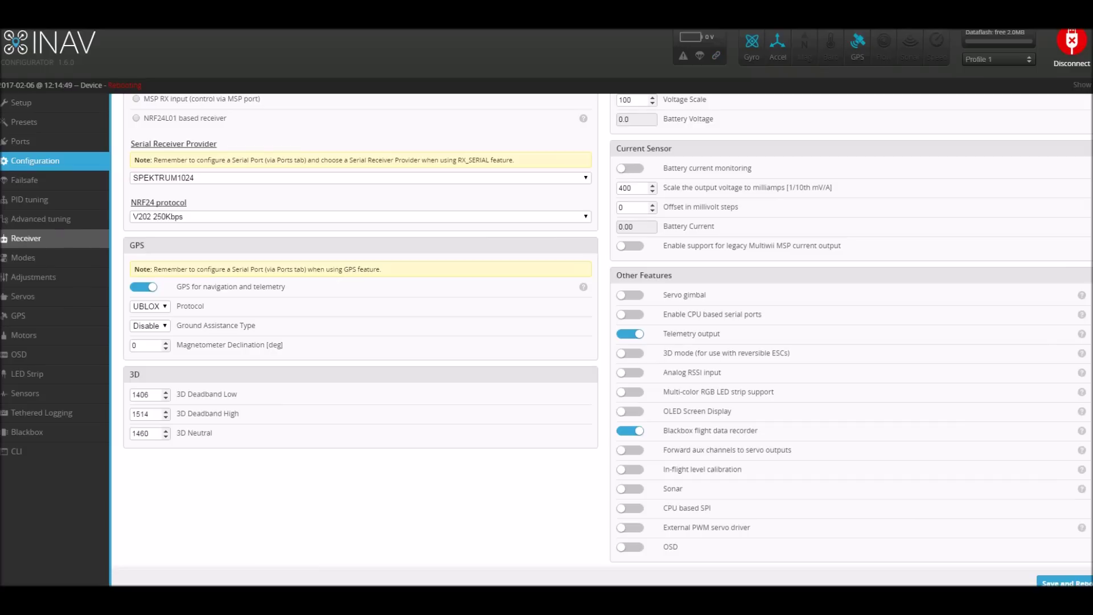
left_click(23, 315)
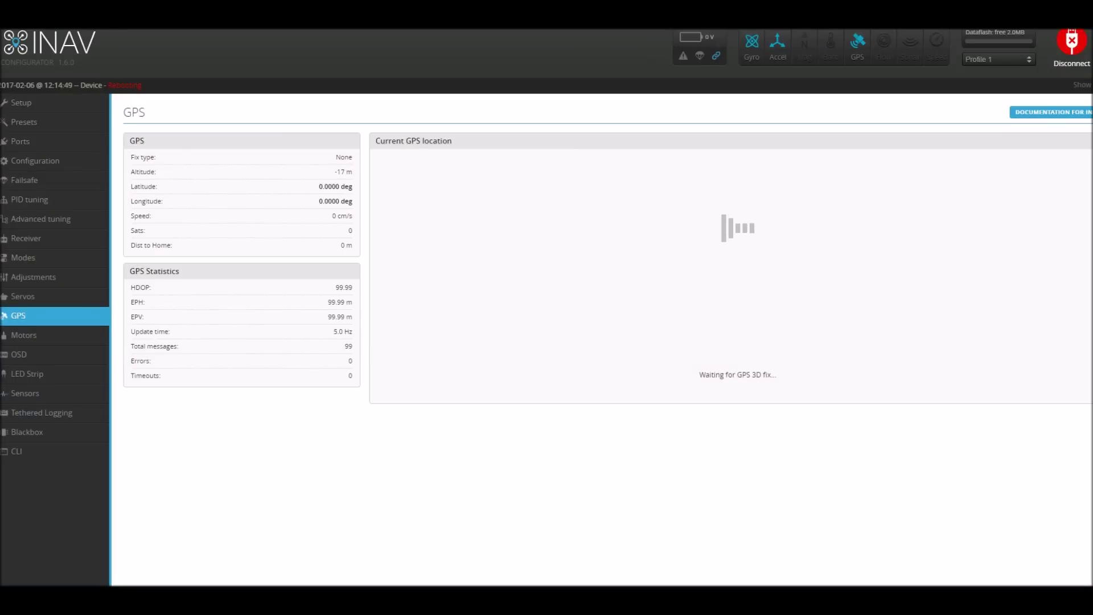
left_click(7, 103)
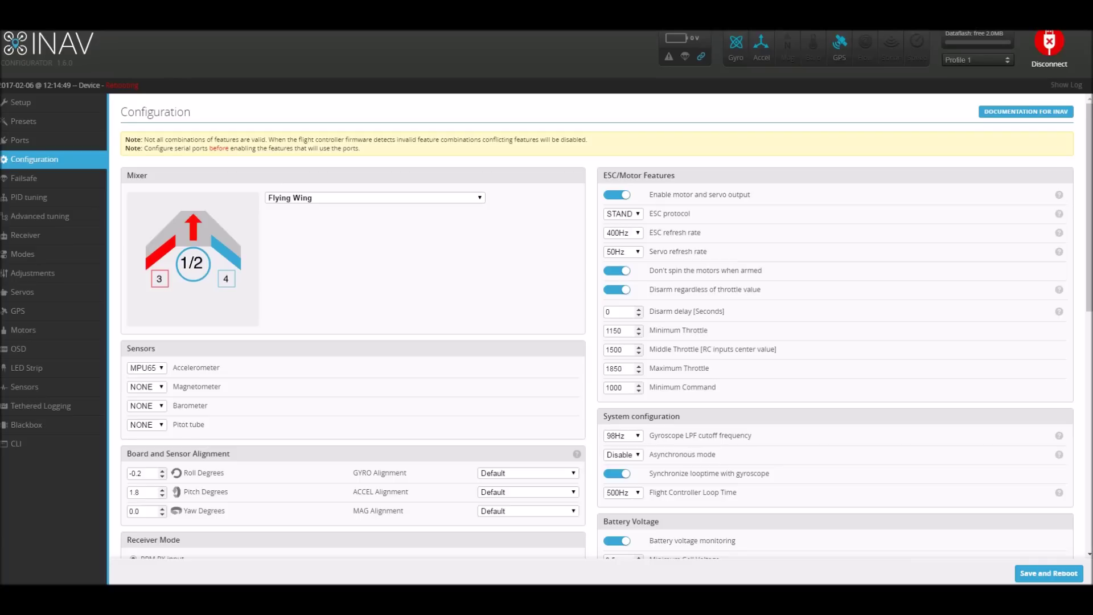
Keep Flying Wing as the mixer and review the ESC/Motor options: STAND protocol, 400Hz ESC, 50Hz servo.
left_click(375, 198)
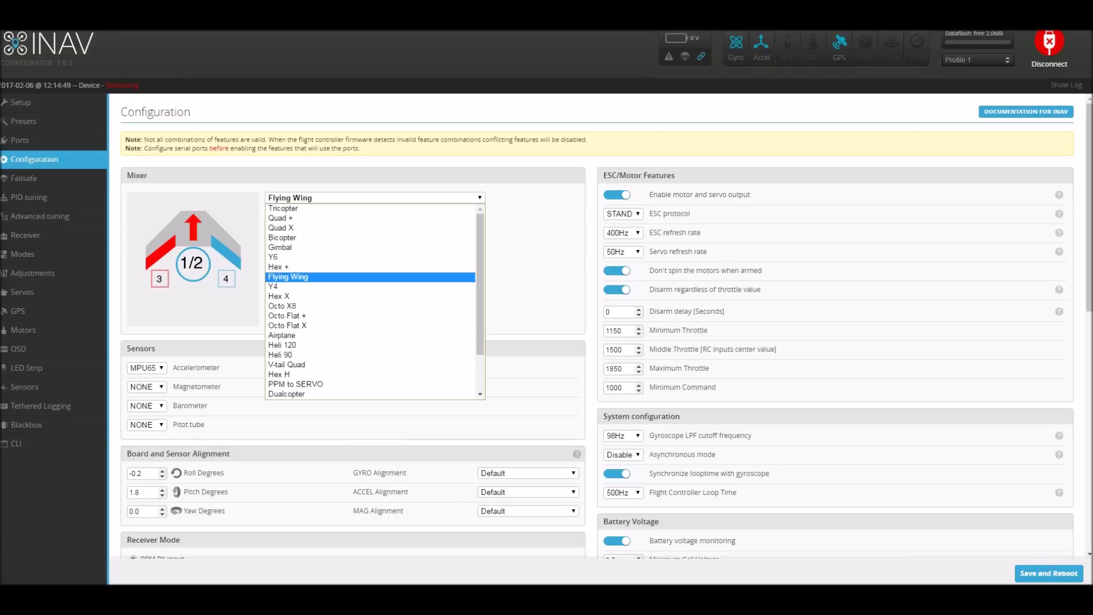
scroll(370, 302, "down", 2)
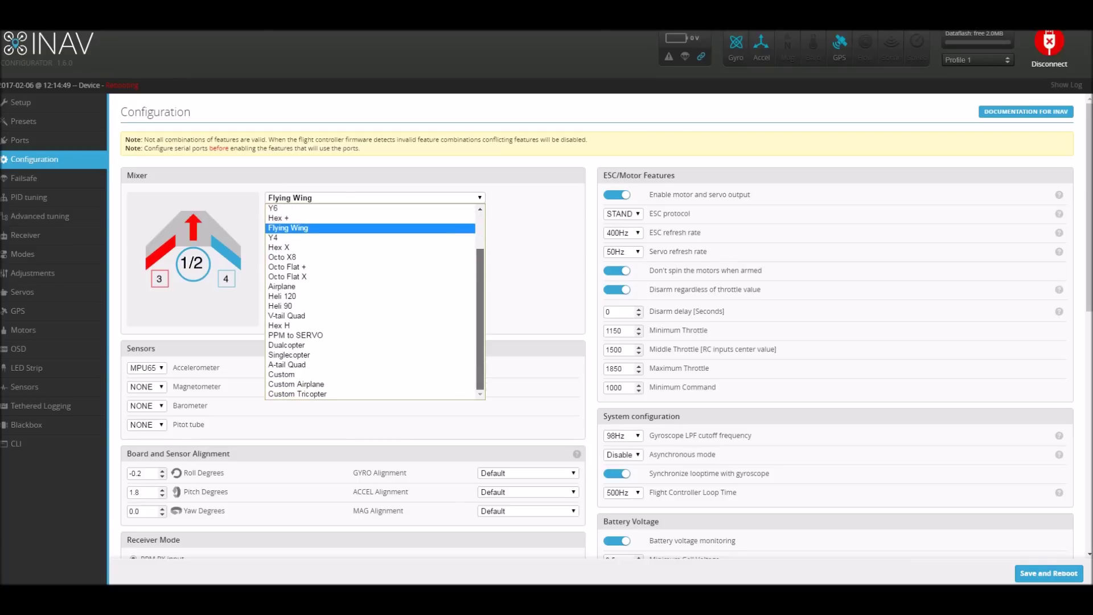
scroll(370, 301, "up", 2)
key("Escape")
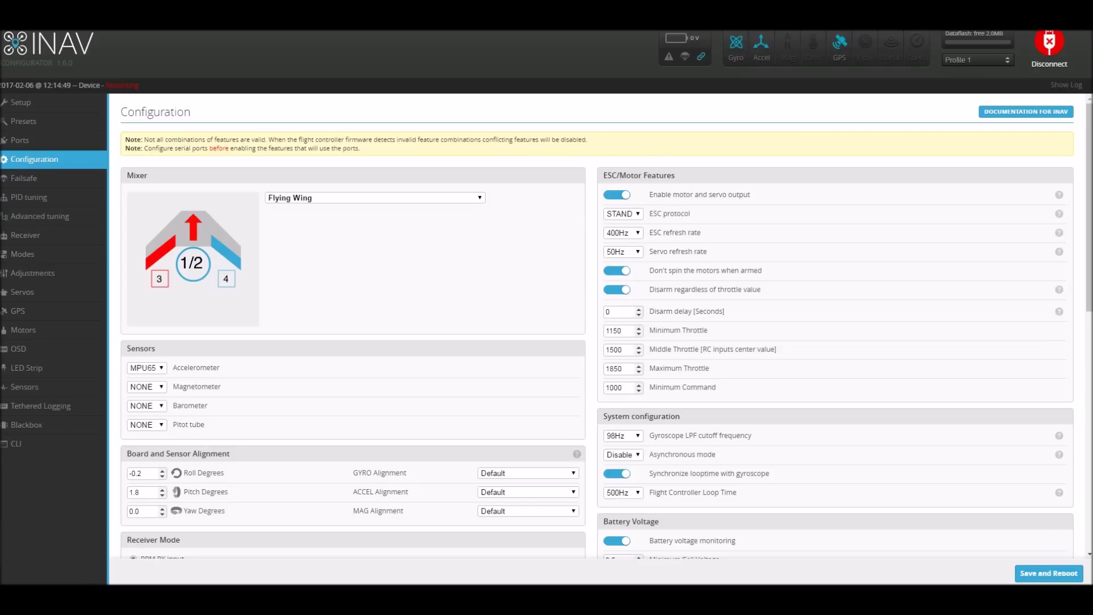
mouse_move(1059, 194)
mouse_move(1059, 290)
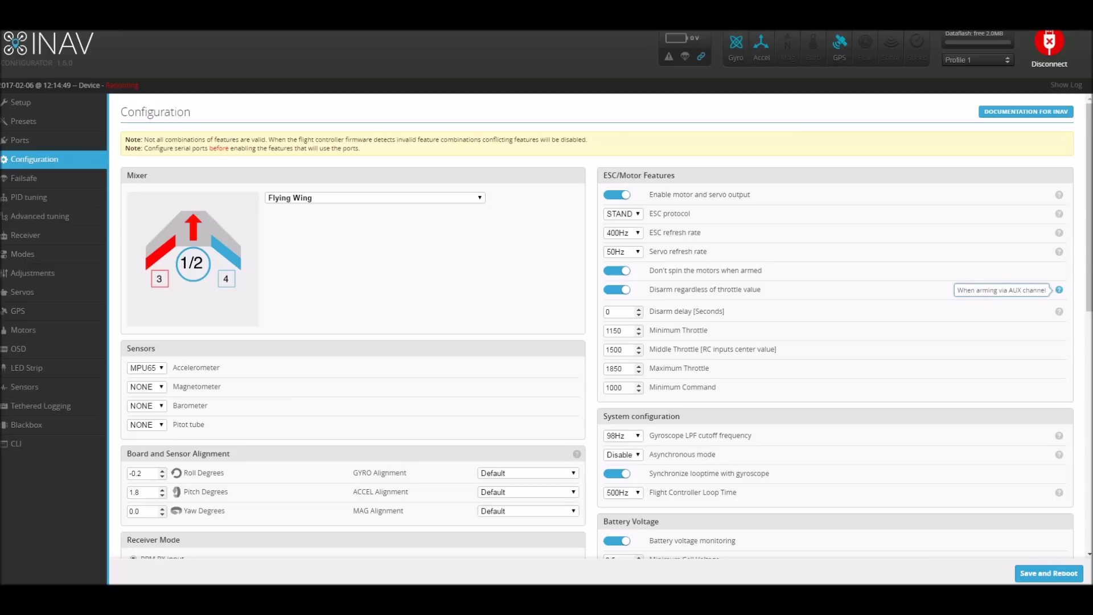
Check Receiver Mode, GPS and Other Features in Configuration, then save and reboot the board.
scroll(598, 342, "down", 3)
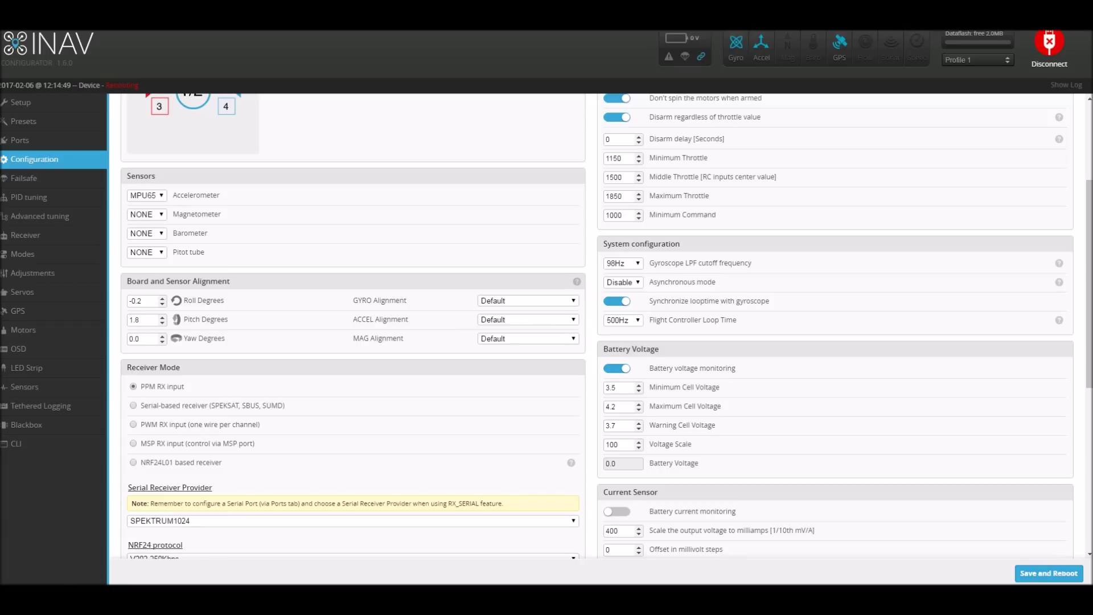
scroll(606, 326, "down", 3)
scroll(606, 327, "down", 1)
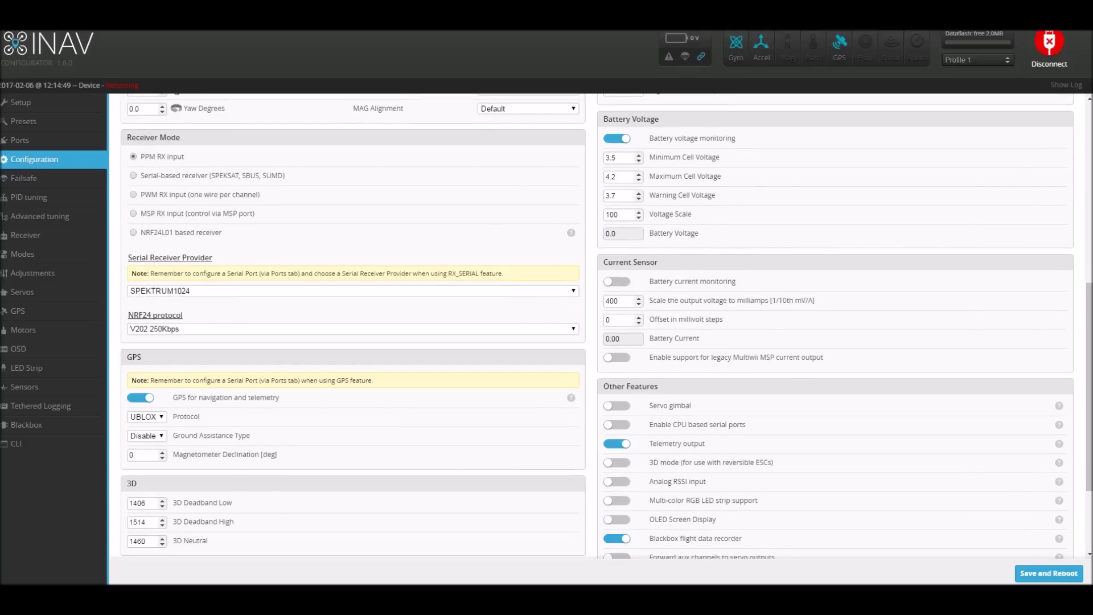
scroll(607, 326, "down", 1)
scroll(607, 325, "down", 1)
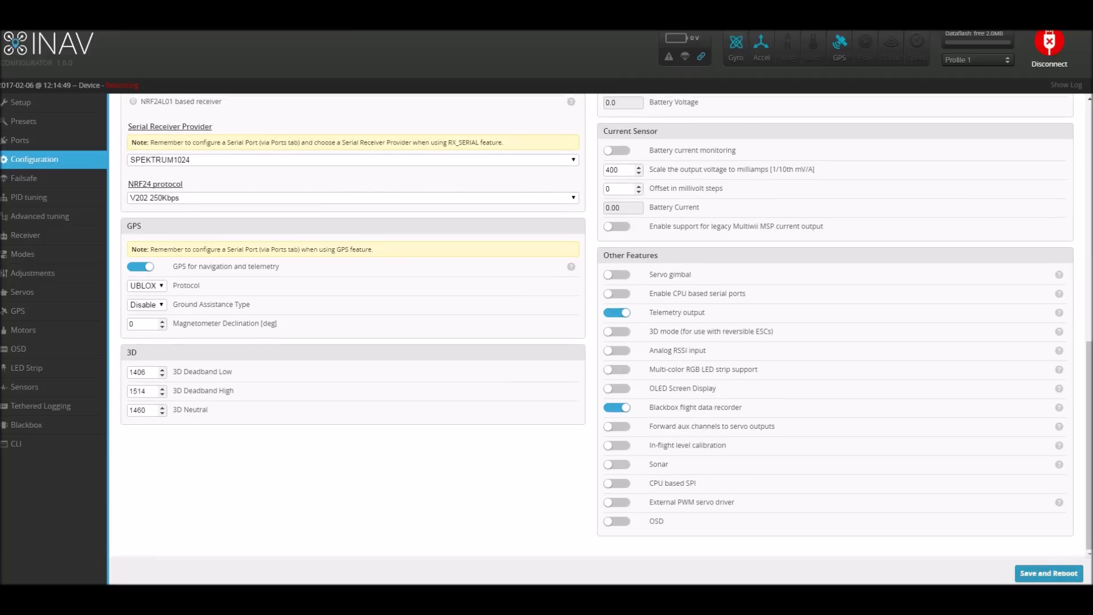
left_click(1049, 573)
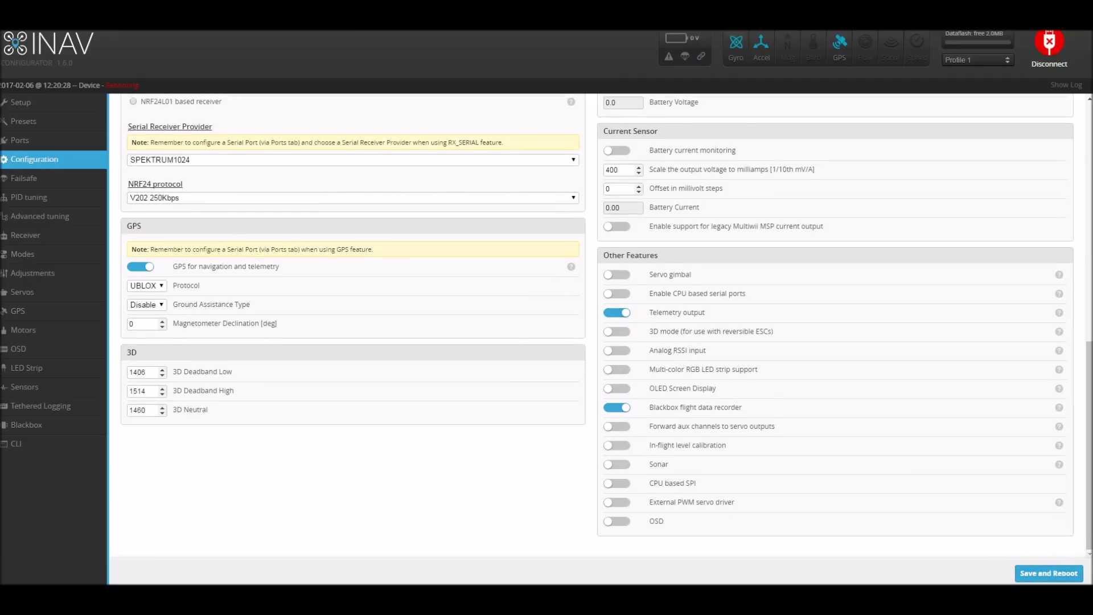
left_click(62, 235)
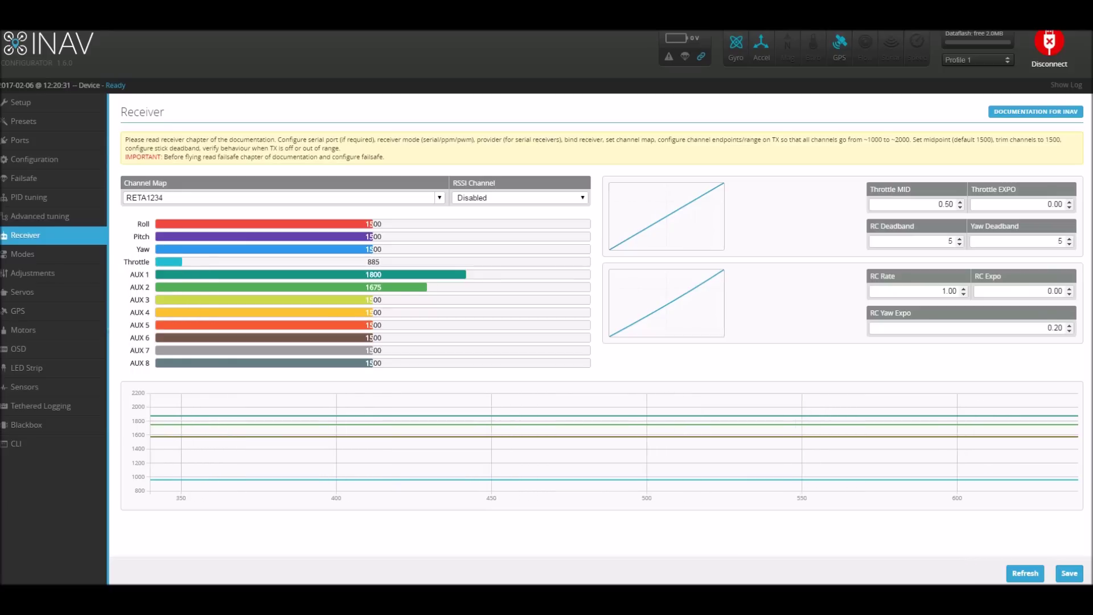
Verify the live channel bars with the RETA1234 map and save the receiver settings.
mouse_move(988, 226)
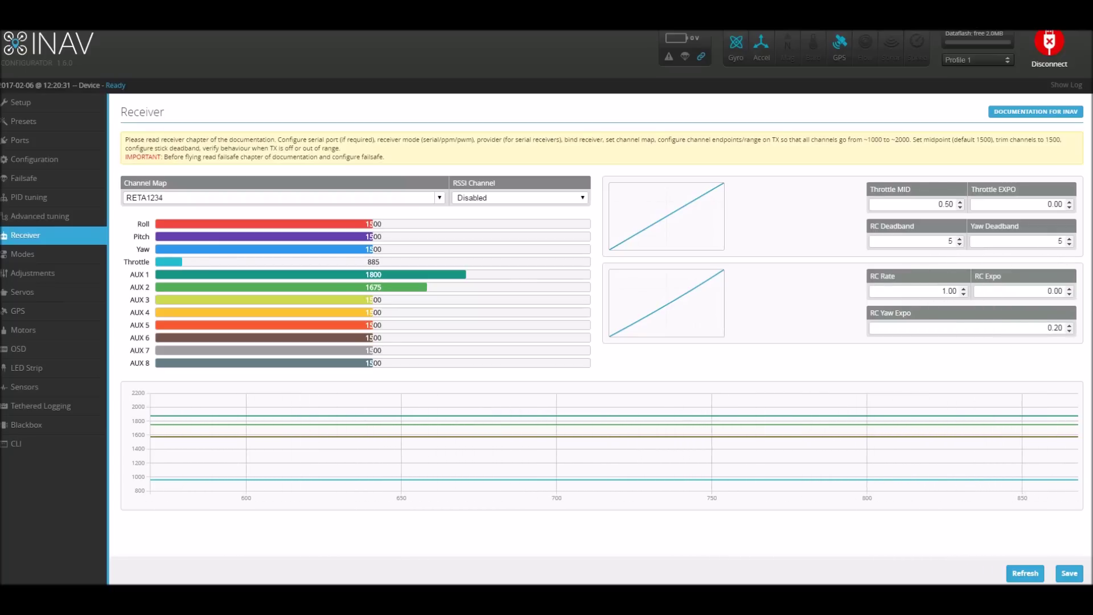
left_click(1069, 573)
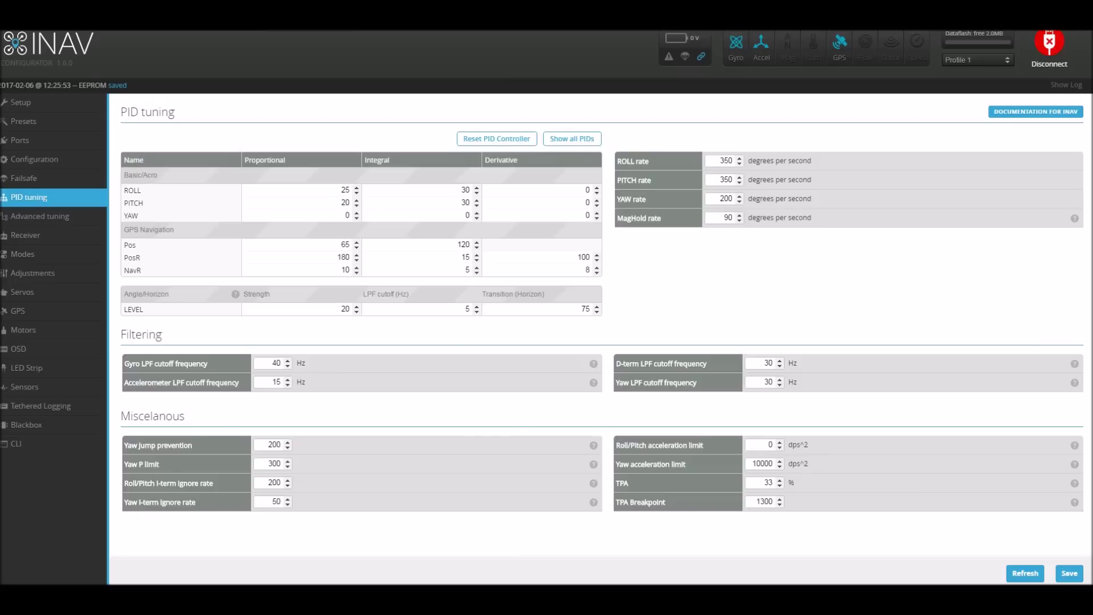
Save the PID tuning values, with roll and pitch rates 350 and yaw 200 °/s.
left_click(1070, 572)
left_click(23, 254)
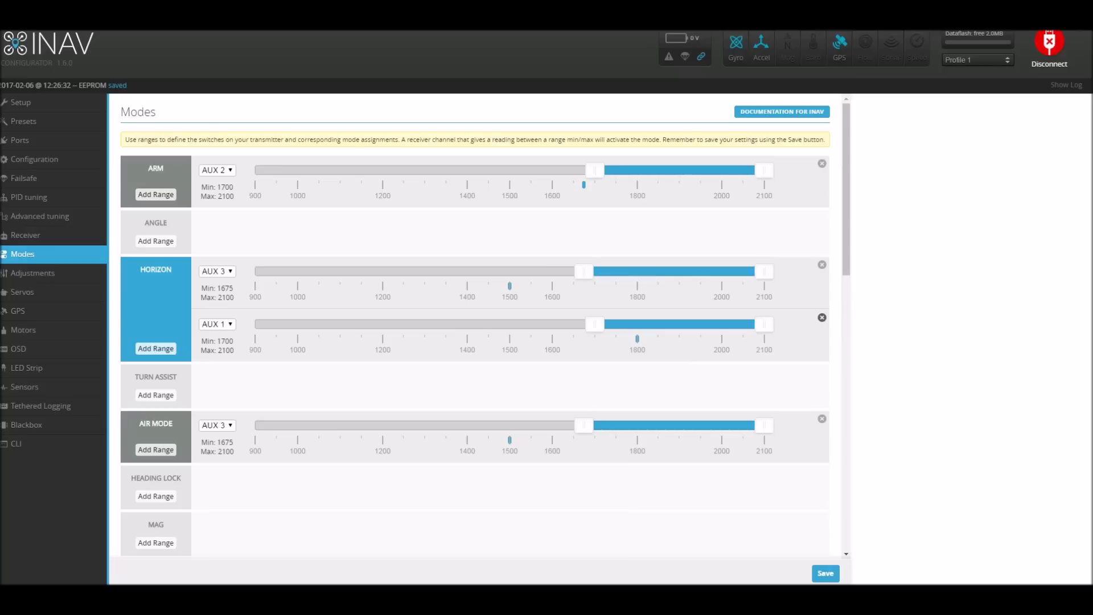
Delete HORIZON's AUX 1 range and confirm PASSTHRU stays on AUX 3 at 900–1300.
left_click(822, 318)
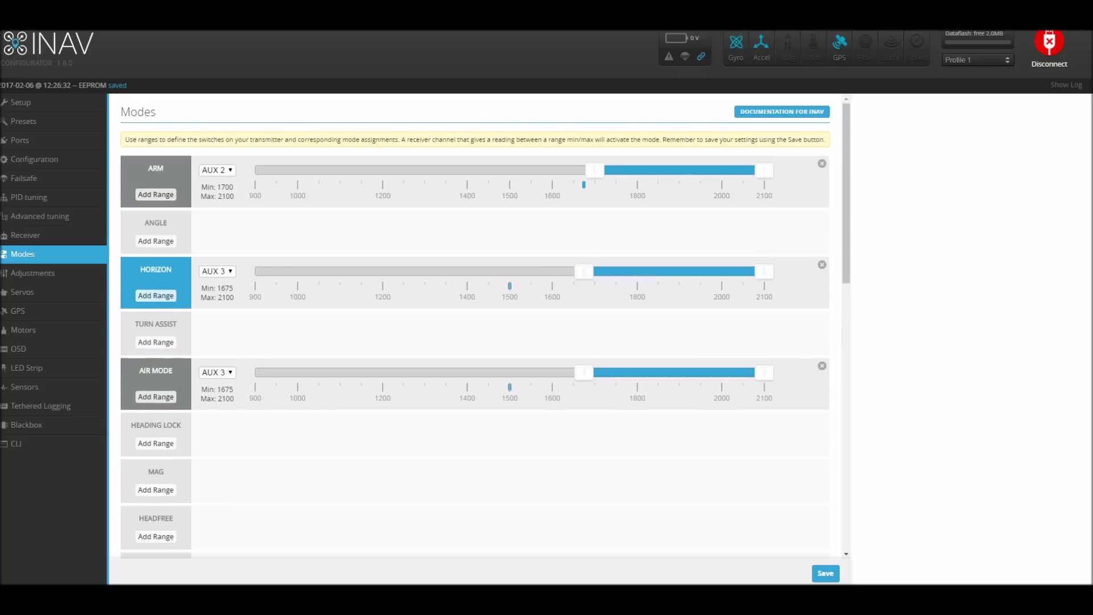
scroll(485, 329, "down", 1)
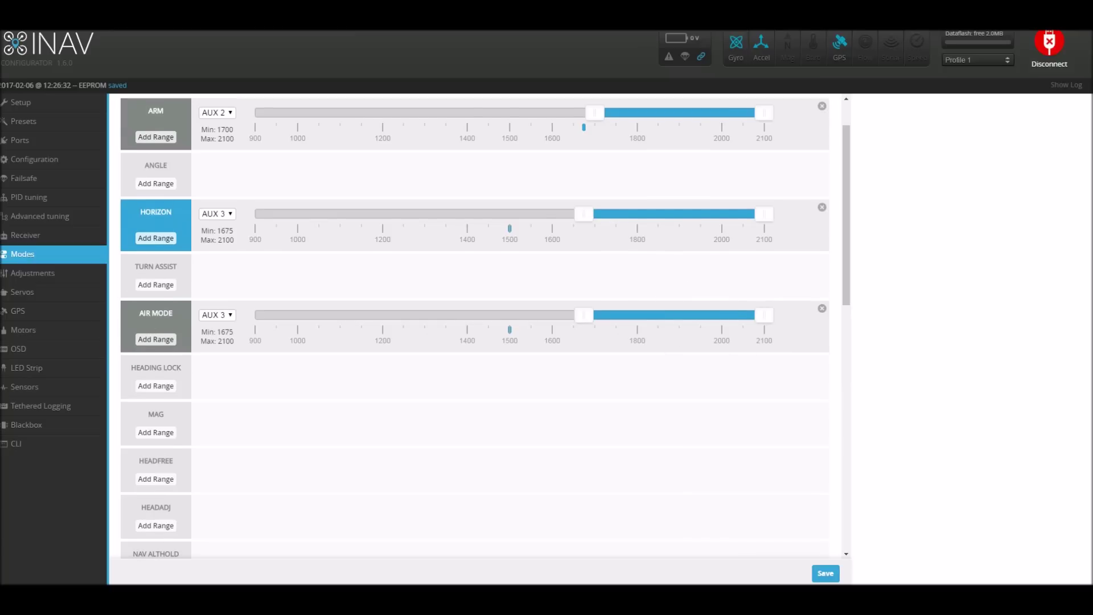
scroll(475, 326, "down", 7)
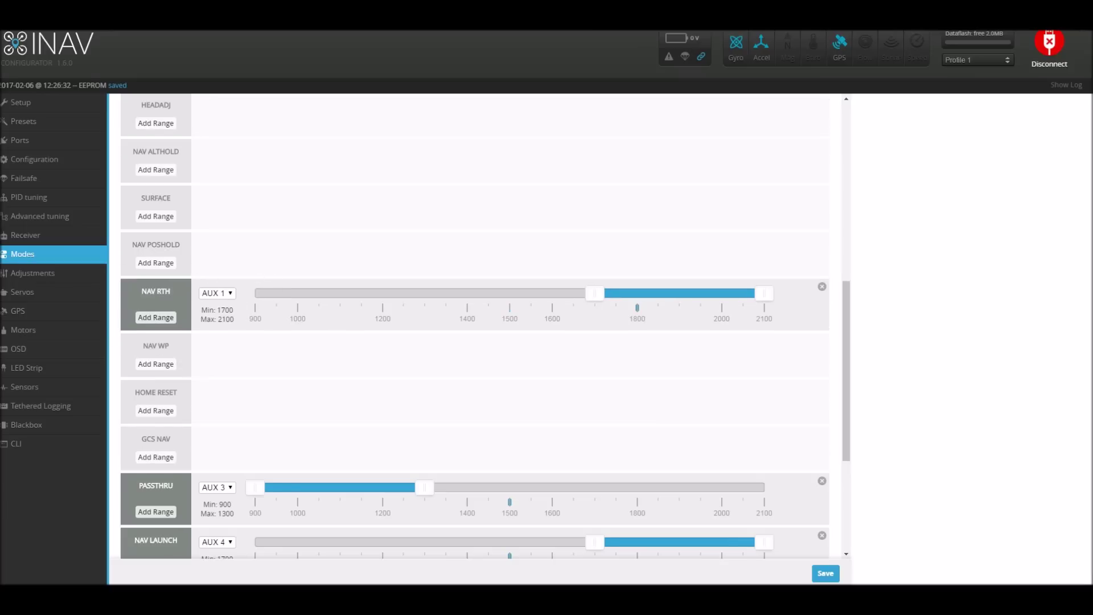
scroll(682, 292, "down", 4)
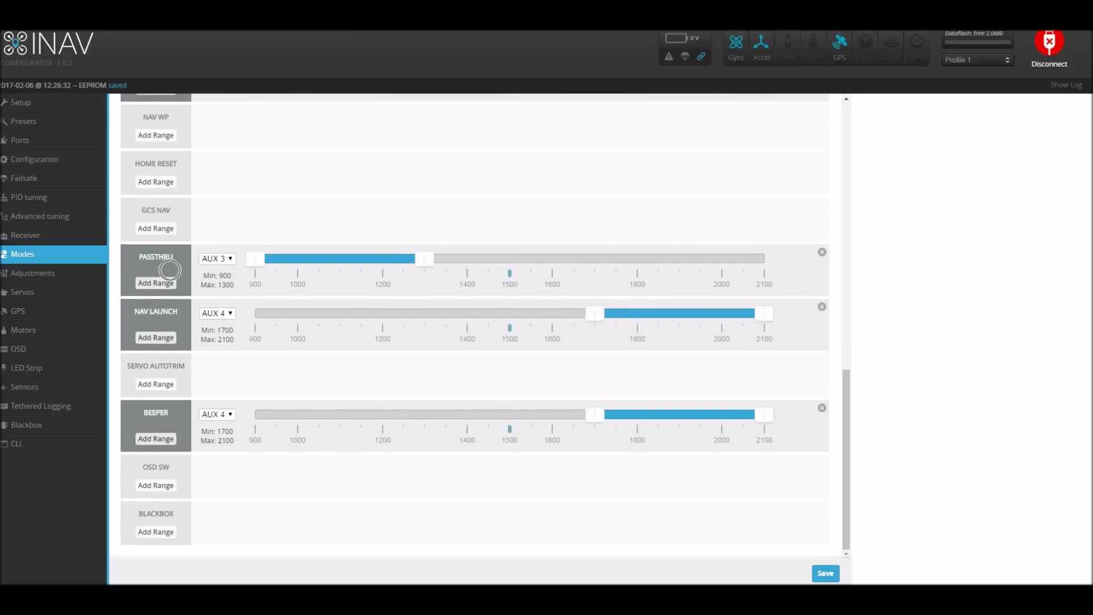
left_click(217, 259)
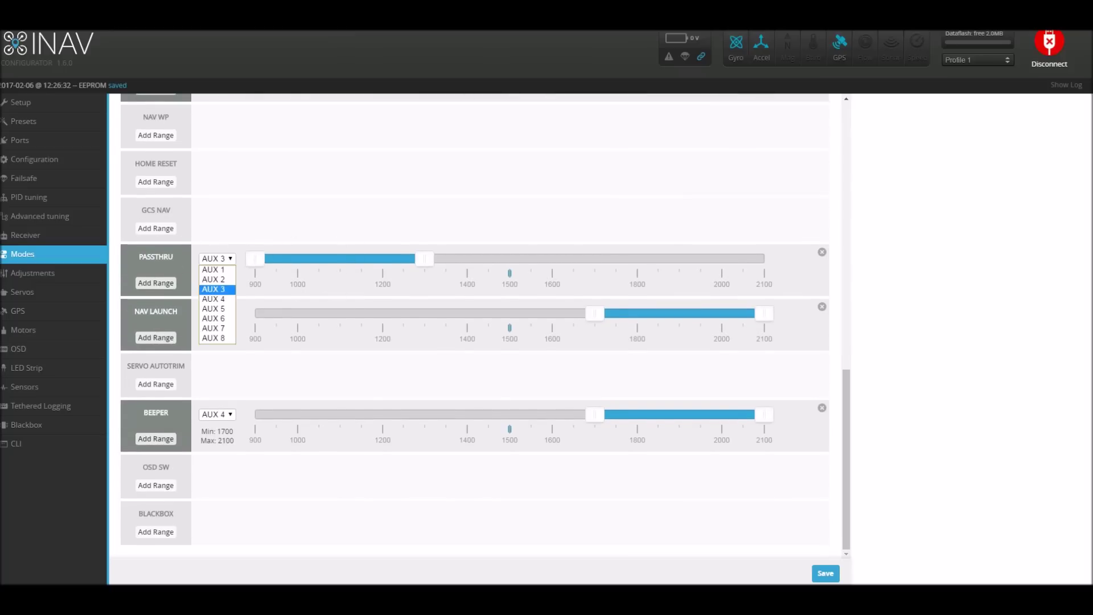
left_click(215, 287)
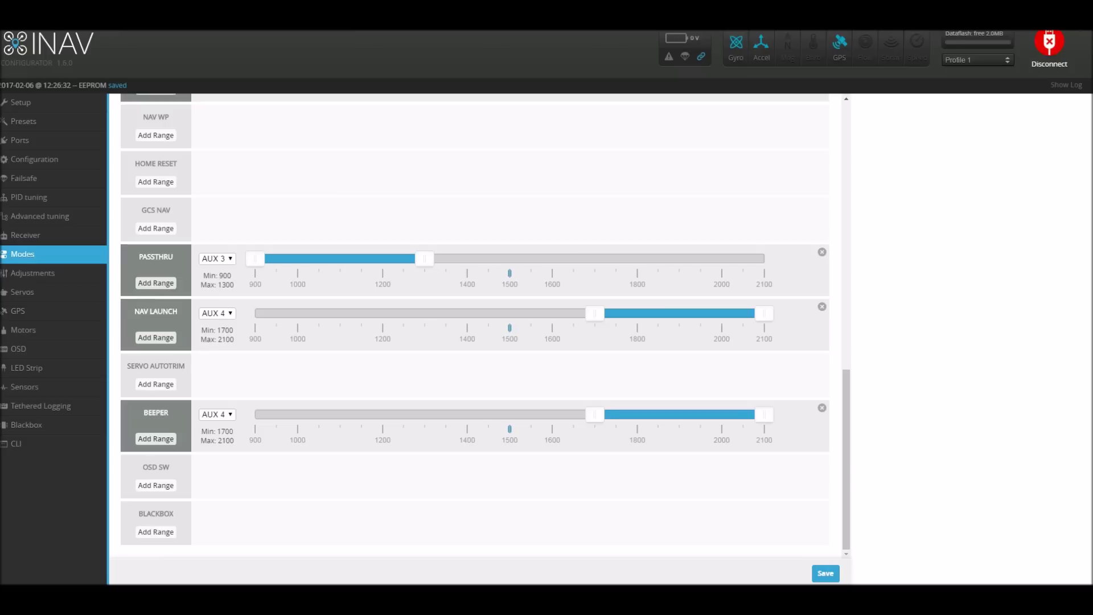
Save the mode assignments, then check the Failsafe page's AUX 3 fallback value of 1500.
left_click(826, 573)
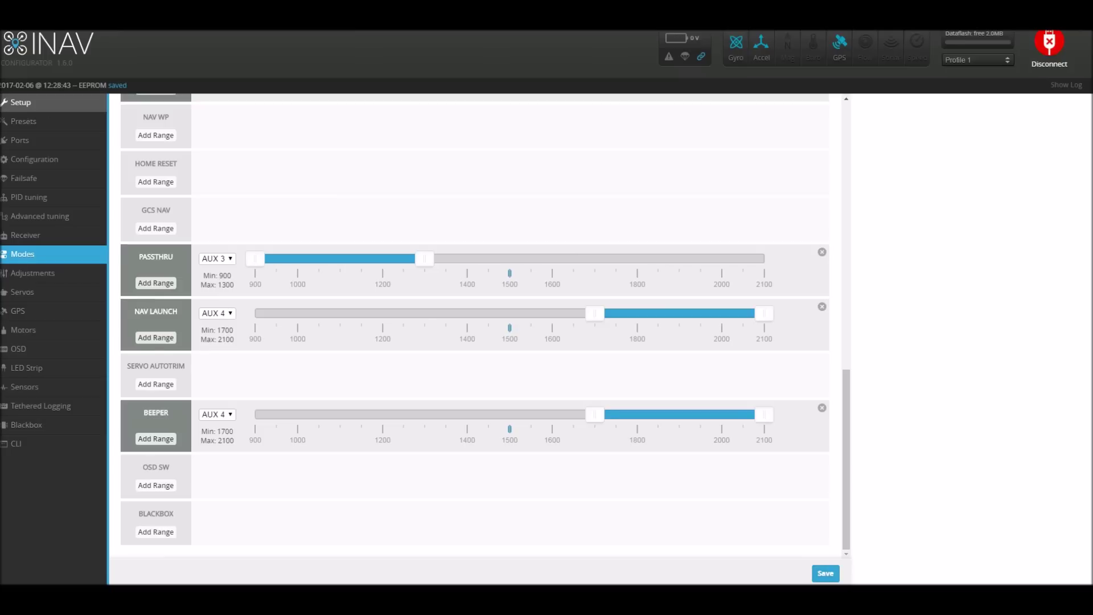
left_click(24, 179)
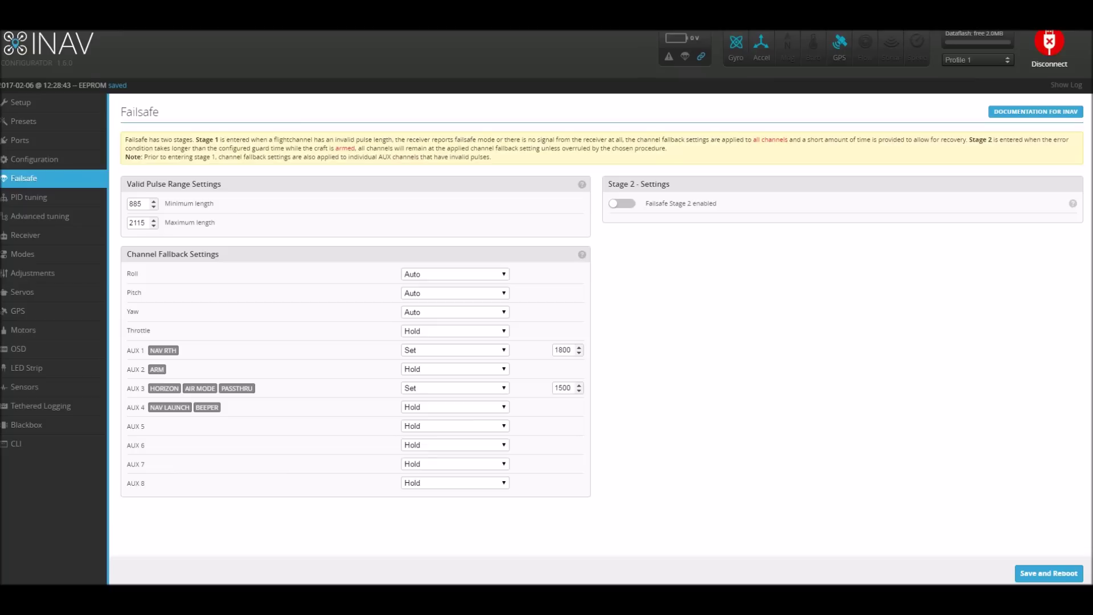
left_click(569, 387)
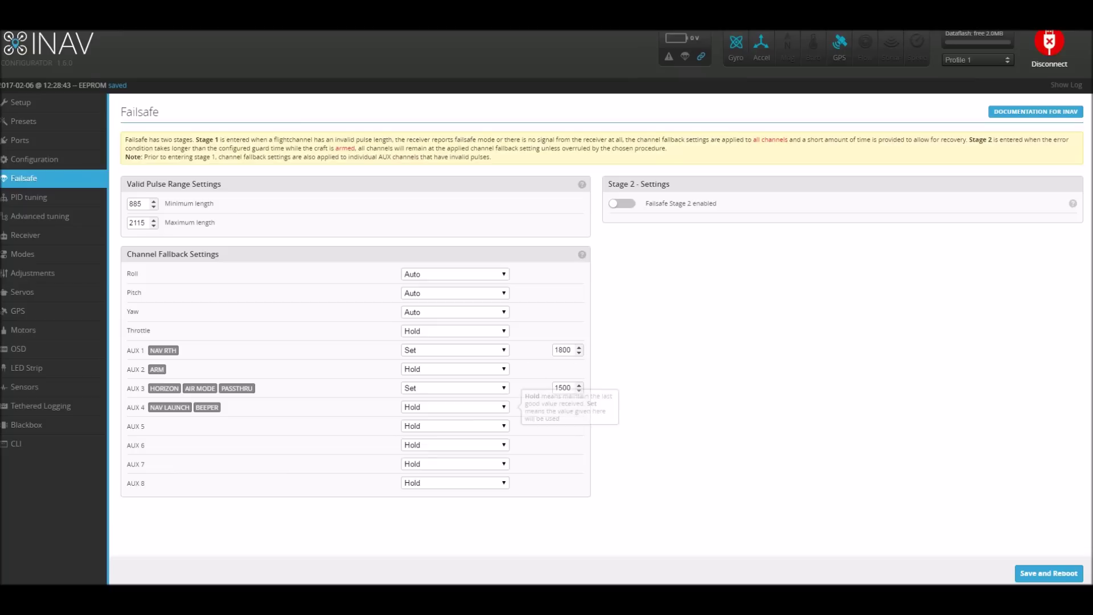